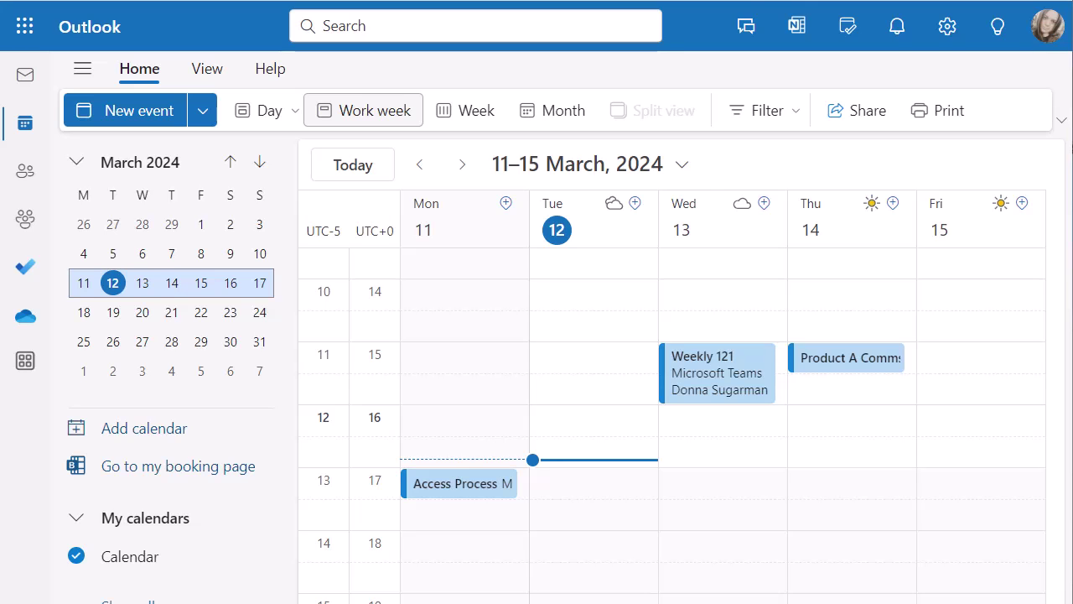
# From the Settings gear, go to Calendar's Events and invitations page.
pyautogui.click(946, 34)
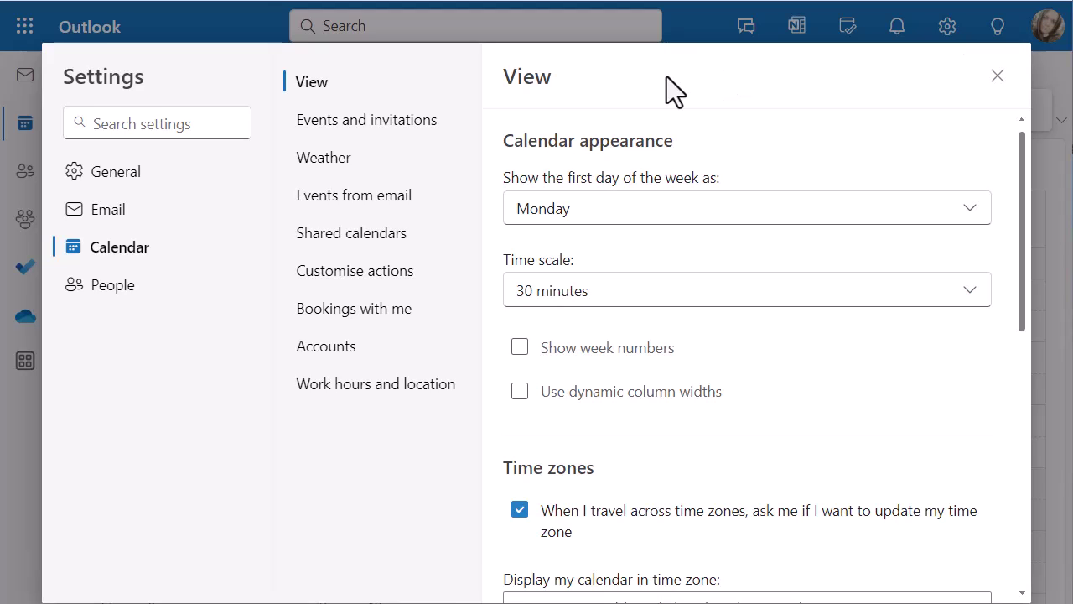
pyautogui.click(416, 127)
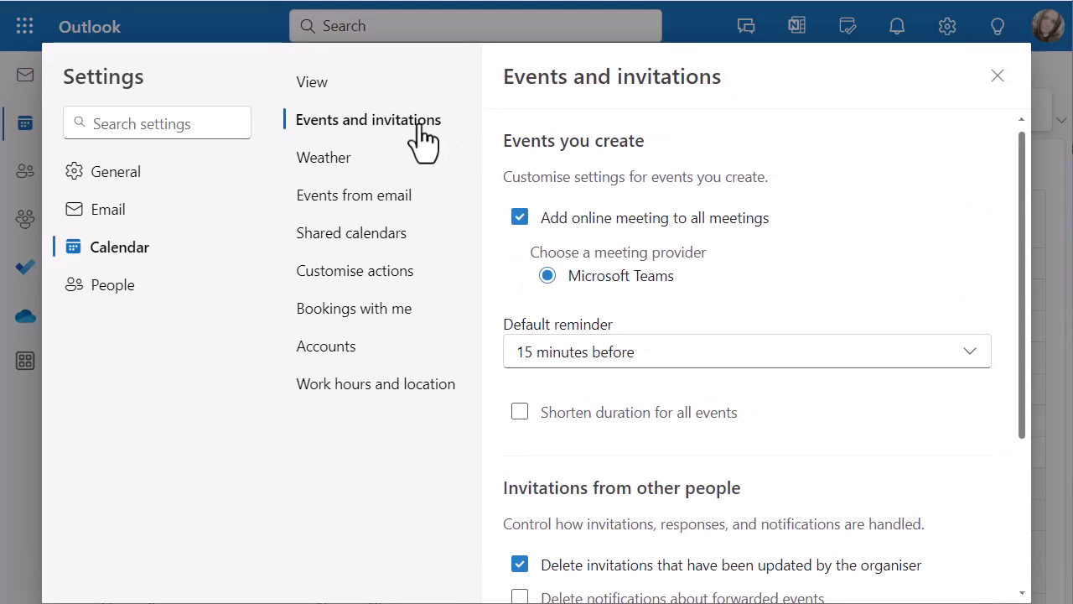
# Enable 'Shorten duration for all events' with 'End events early' by 5/10 minutes, save, and close Settings.
pyautogui.click(669, 419)
pyautogui.scroll(-2, 749, 423)
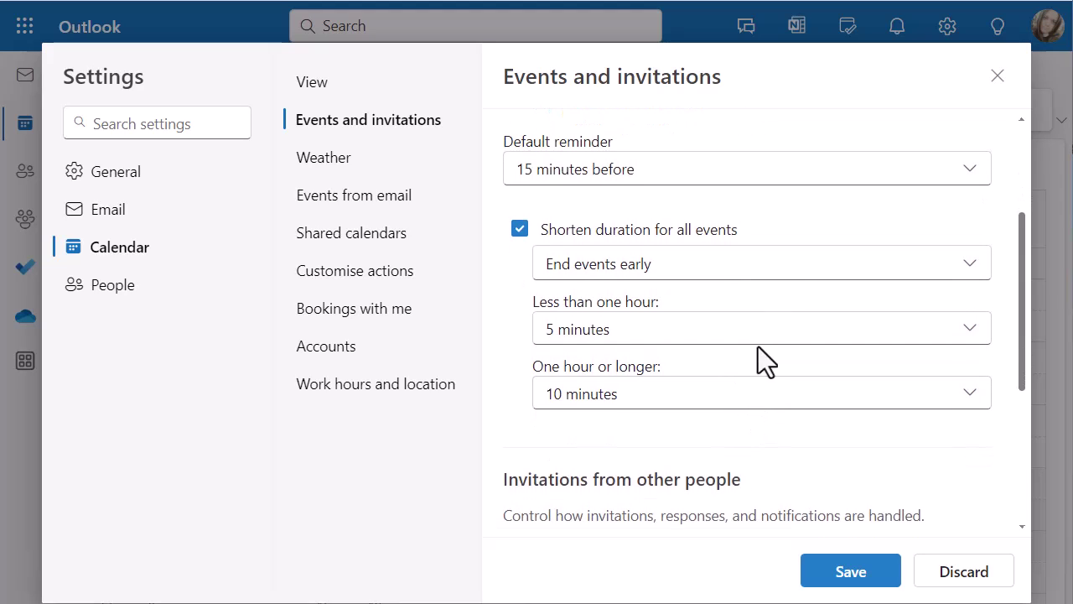
pyautogui.click(784, 279)
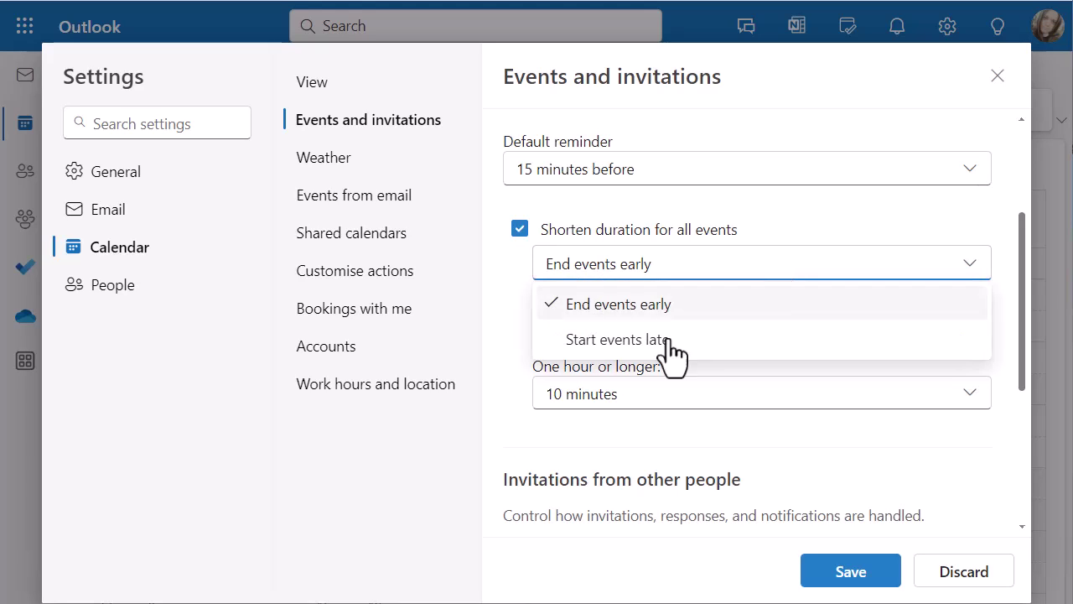
pyautogui.click(520, 336)
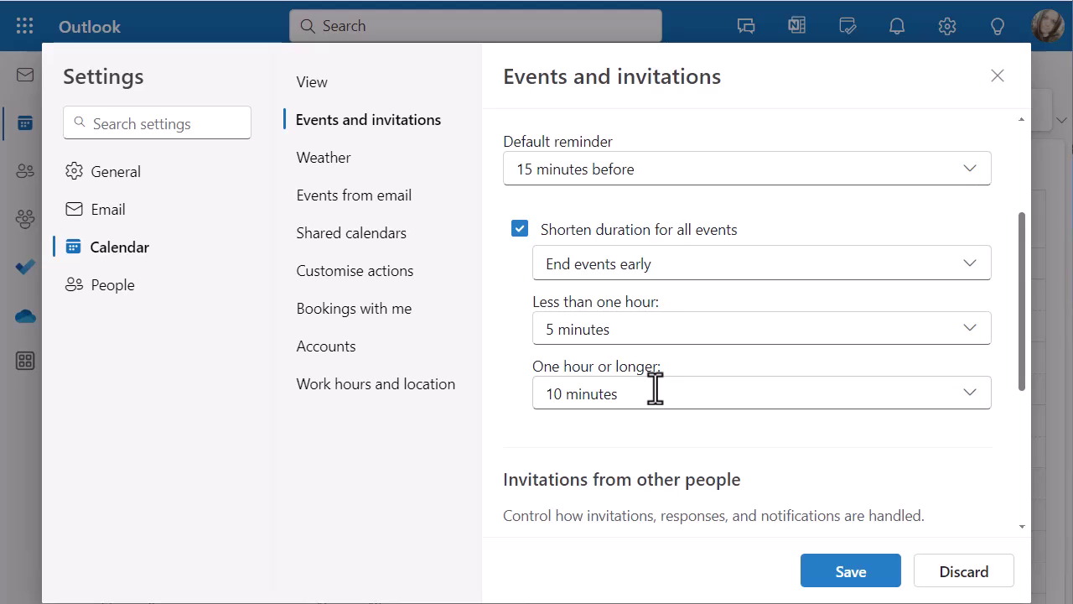
pyautogui.click(834, 573)
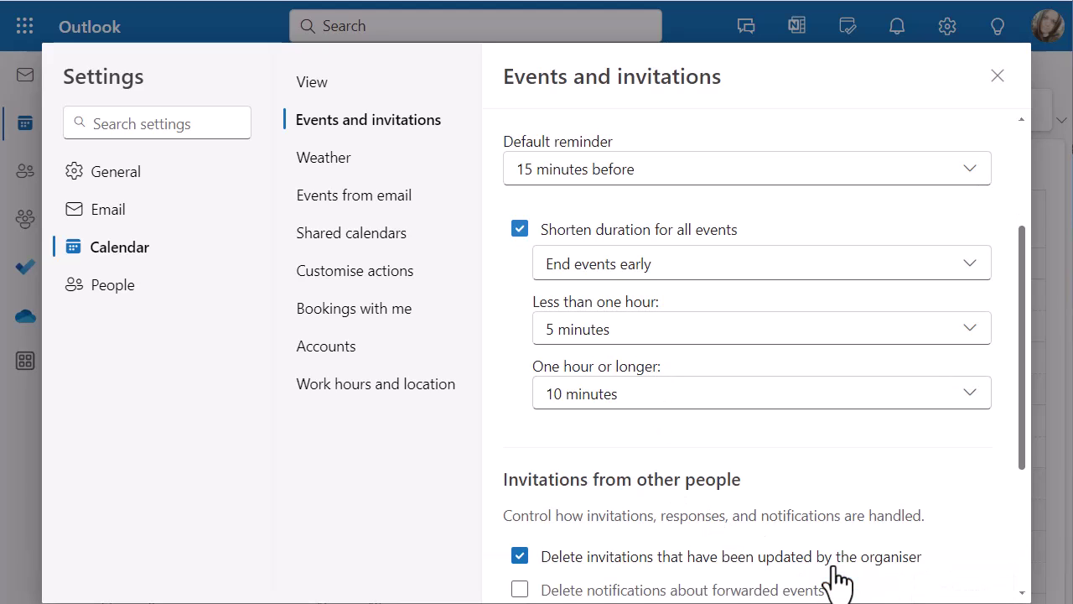
pyautogui.click(997, 76)
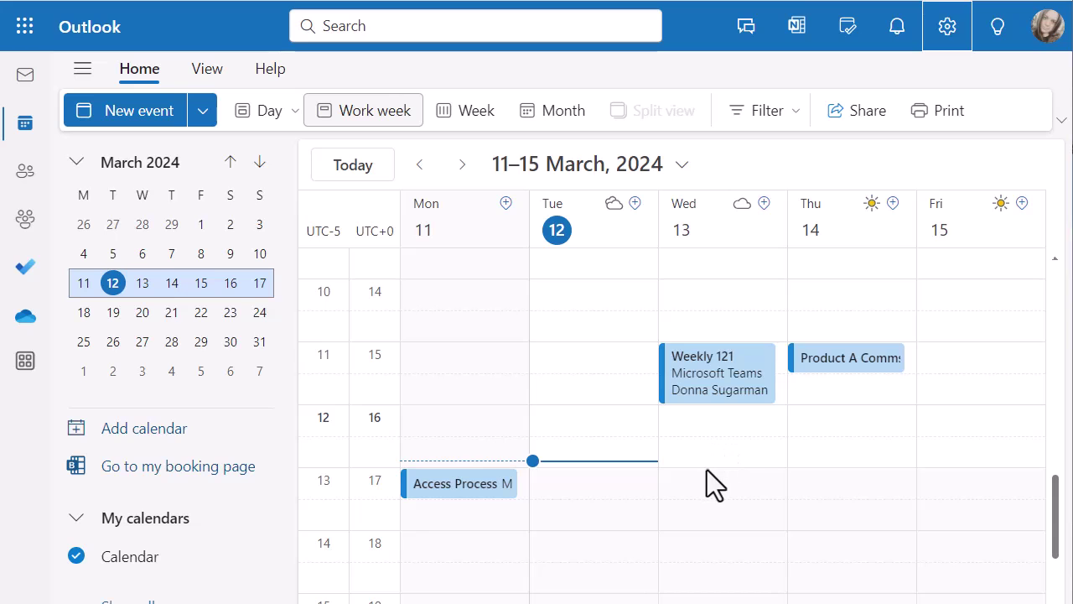
# Start a new event in Wednesday 13 March's 16:00 slot and list its end-time options.
pyautogui.doubleClick(703, 418)
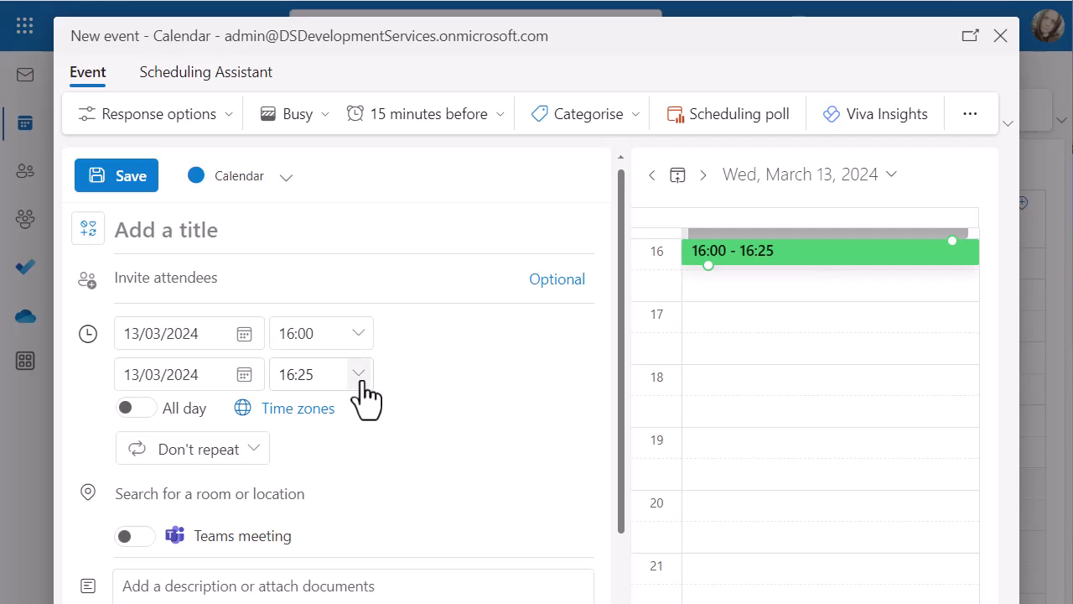
pyautogui.click(358, 375)
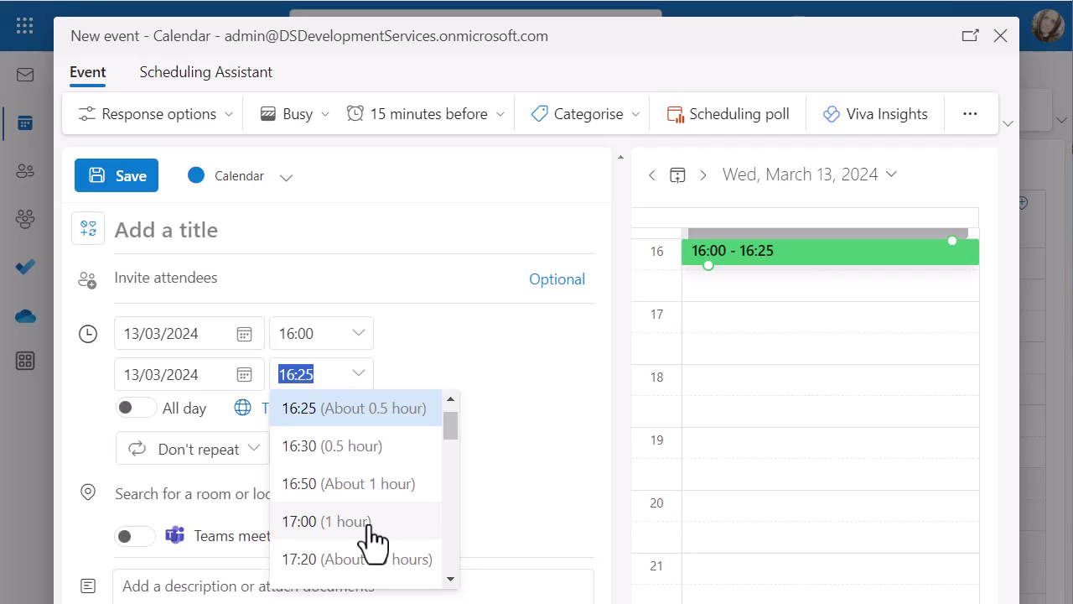
# Set the event's end time to 16:30 and reopen the end-time list.
pyautogui.click(353, 454)
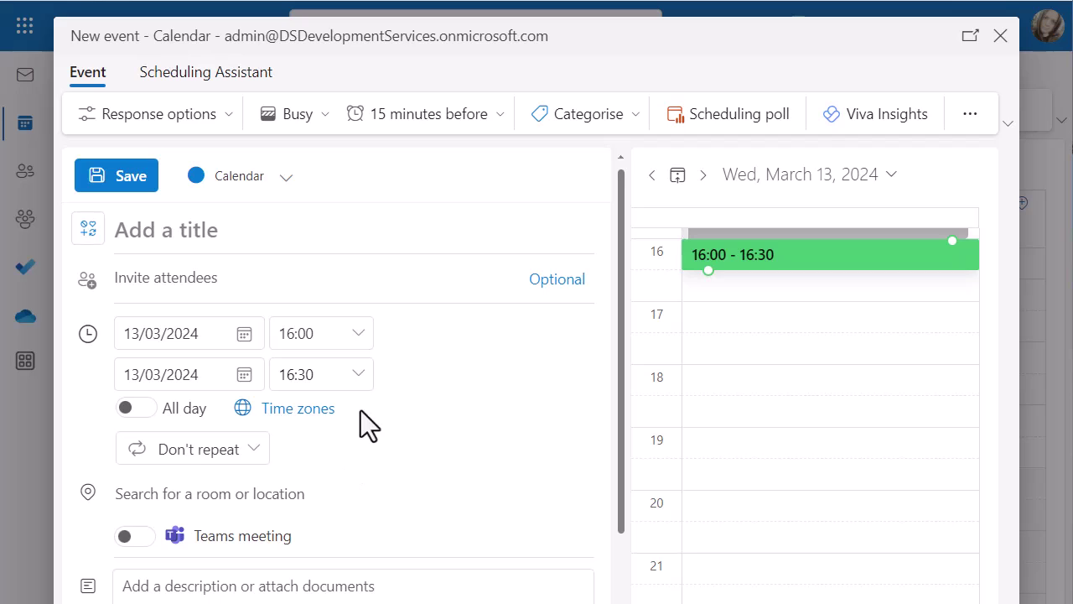
pyautogui.click(359, 375)
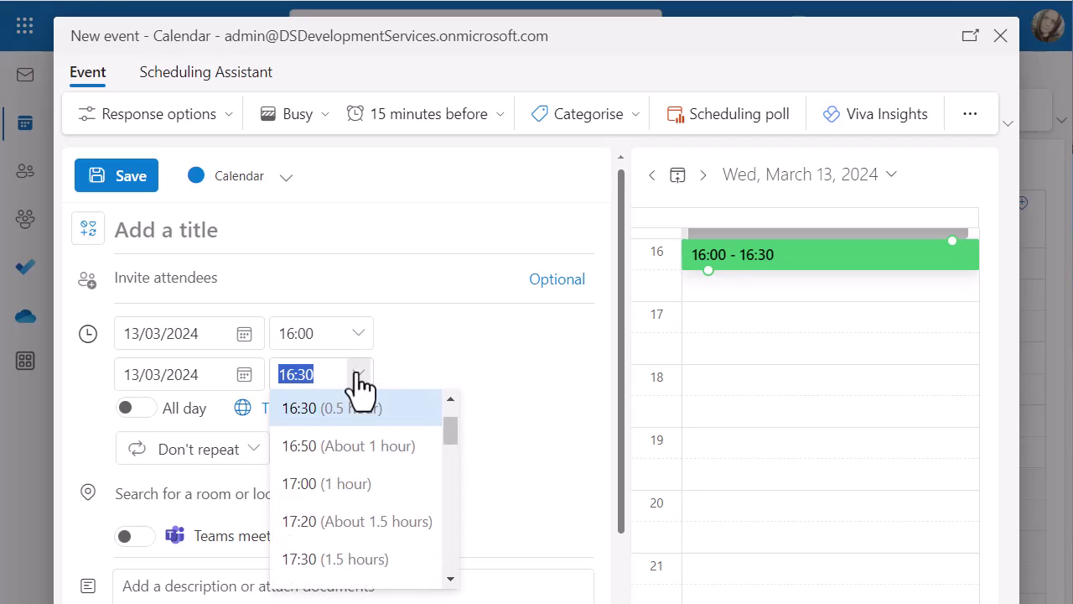